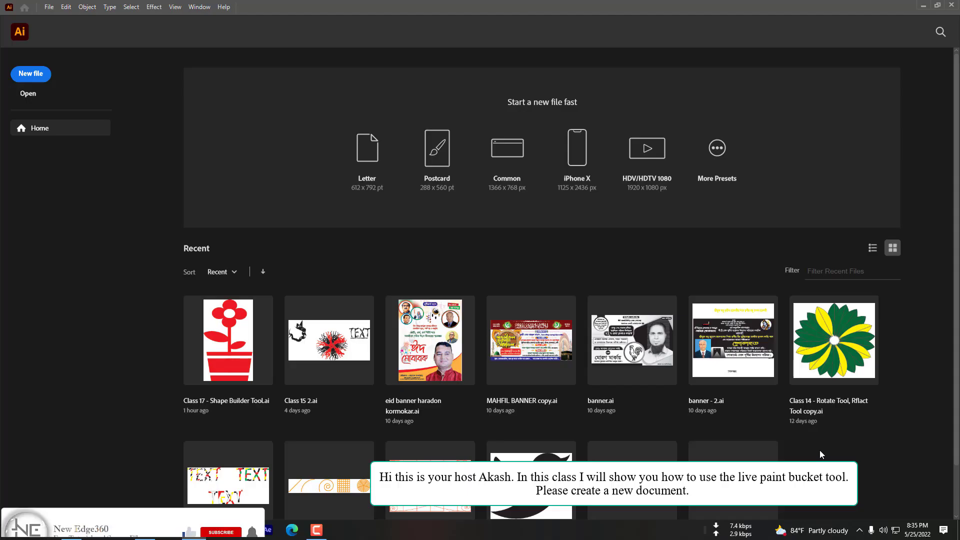
# Create a new 1920 × 1080 px document named 'Class 18 - Live Paint Bucket'
pyautogui.click(38, 79)
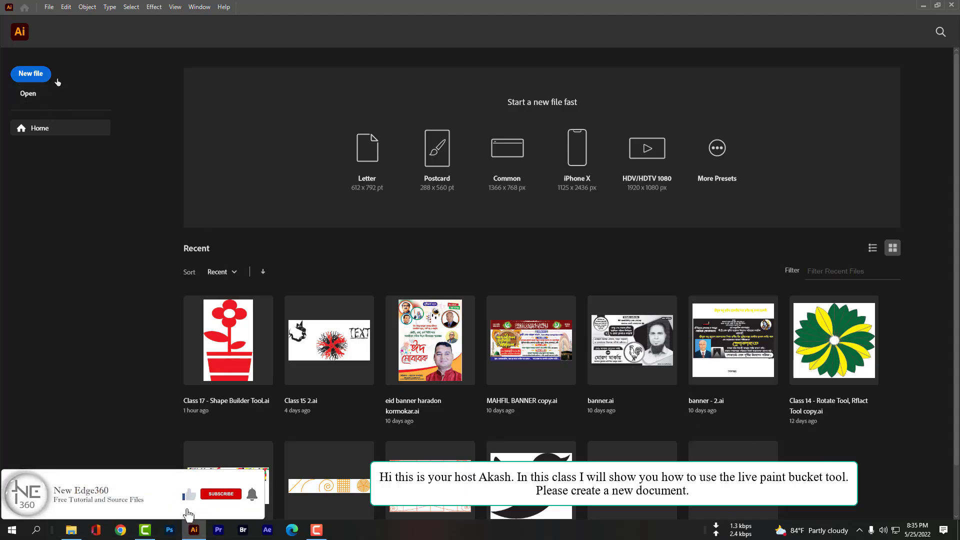
pyautogui.write('Class 18 - Liv')
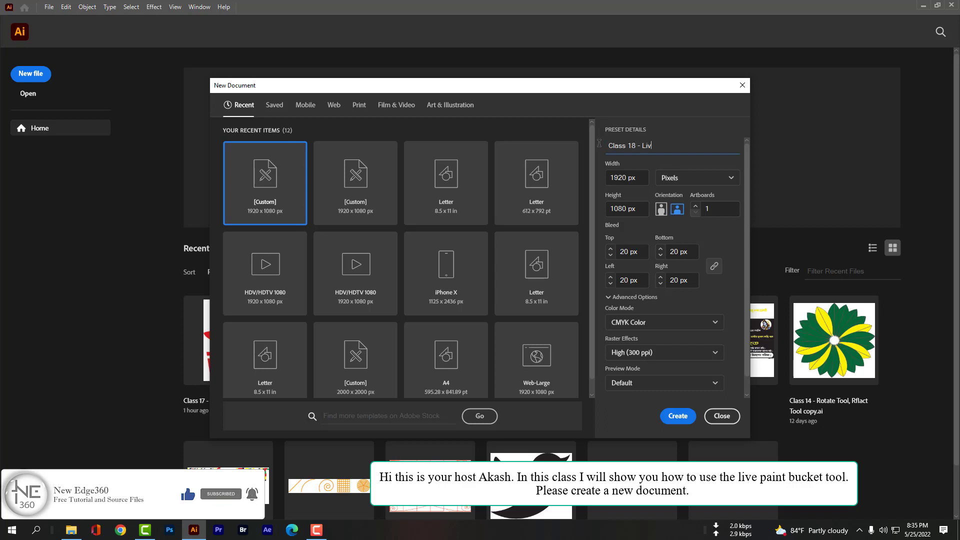
pyautogui.write('e Paint Bucket')
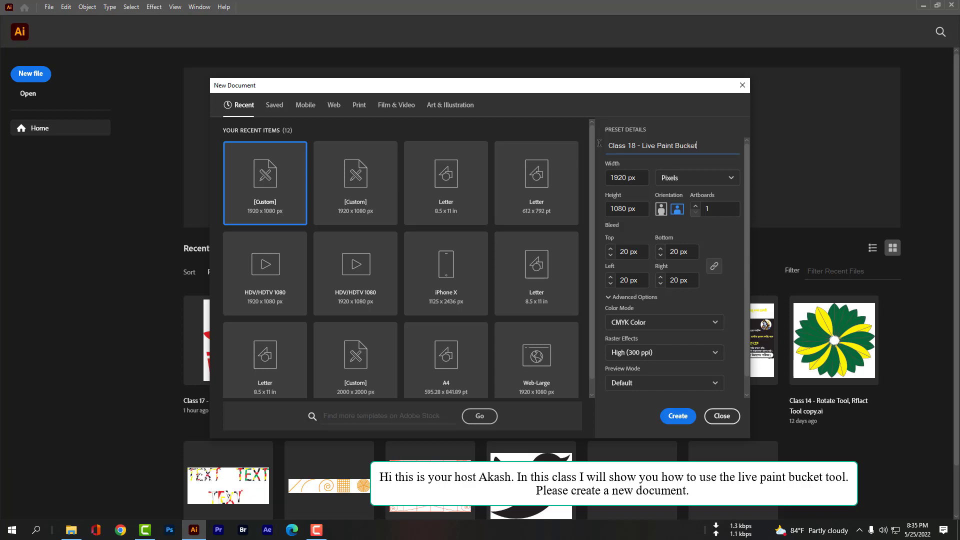
pyautogui.click(686, 415)
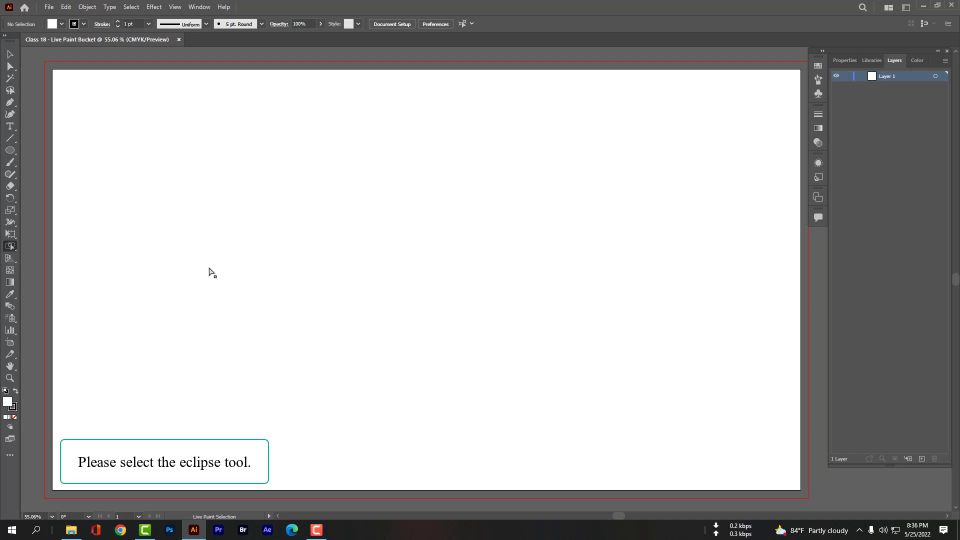
# Choose the Ellipse Tool (L) from the Rectangle tool group
pyautogui.click(14, 247)
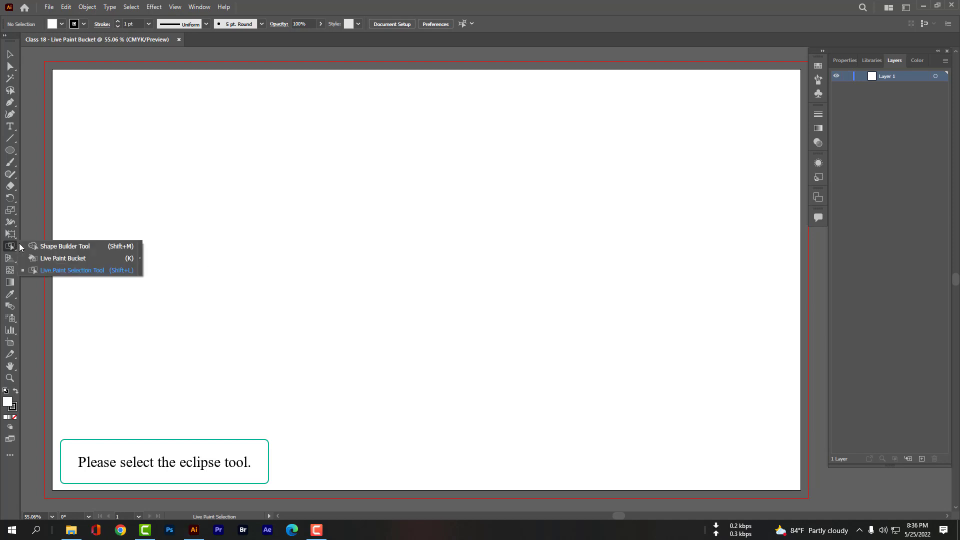
pyautogui.click(11, 247)
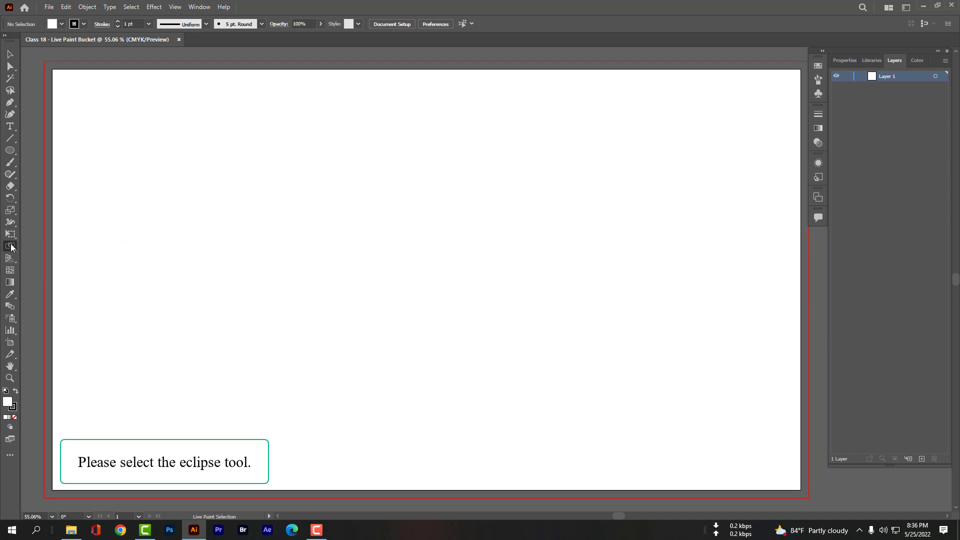
pyautogui.click(13, 150)
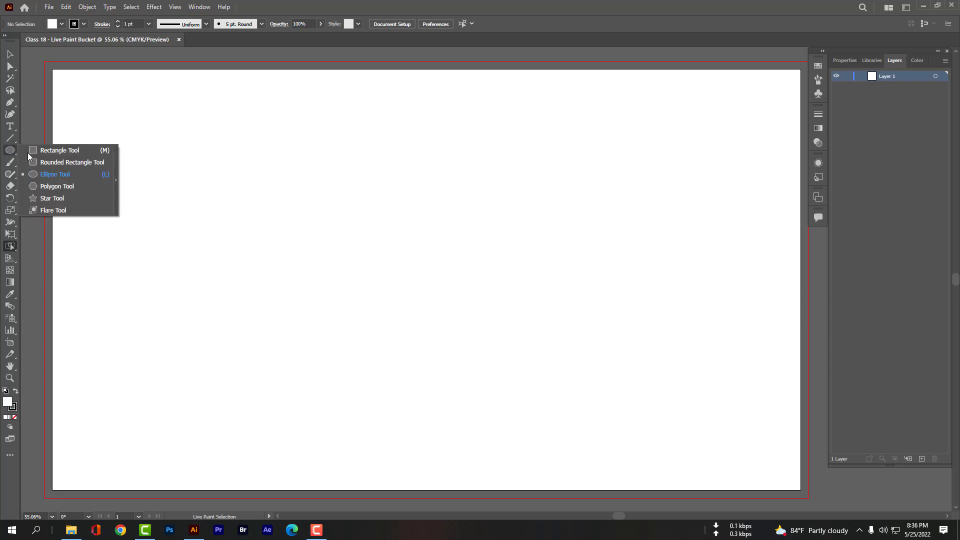
pyautogui.click(50, 174)
# Draw a circle near the artboard's upper left with fill and stroke set to None
pyautogui.moveTo(183, 162); pyautogui.dragTo(239, 243)
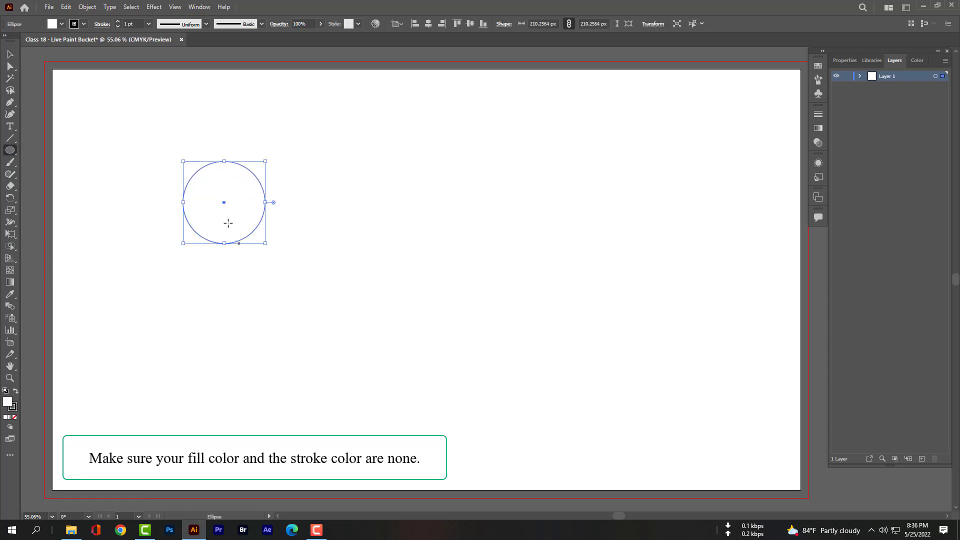
pyautogui.click(61, 23)
pyautogui.click(7, 41)
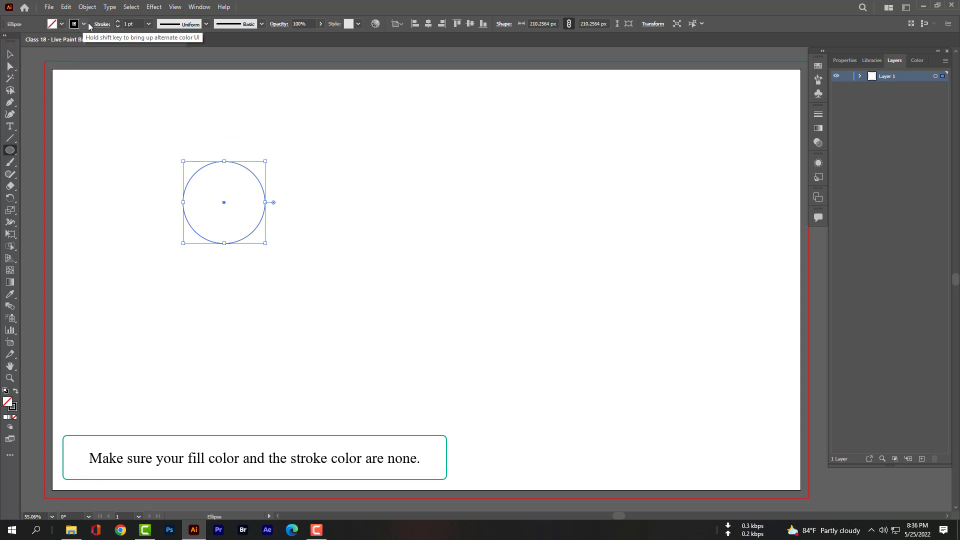
pyautogui.click(84, 25)
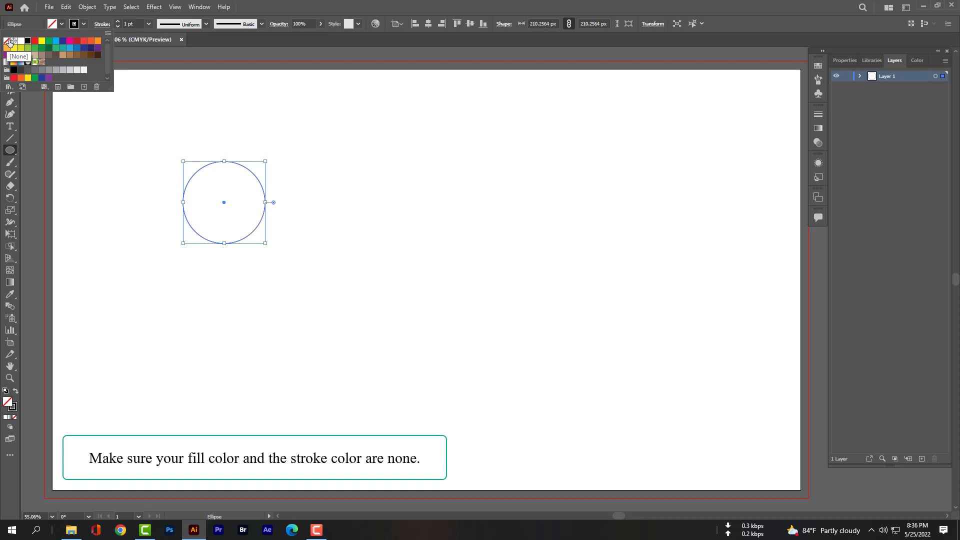
pyautogui.click(7, 41)
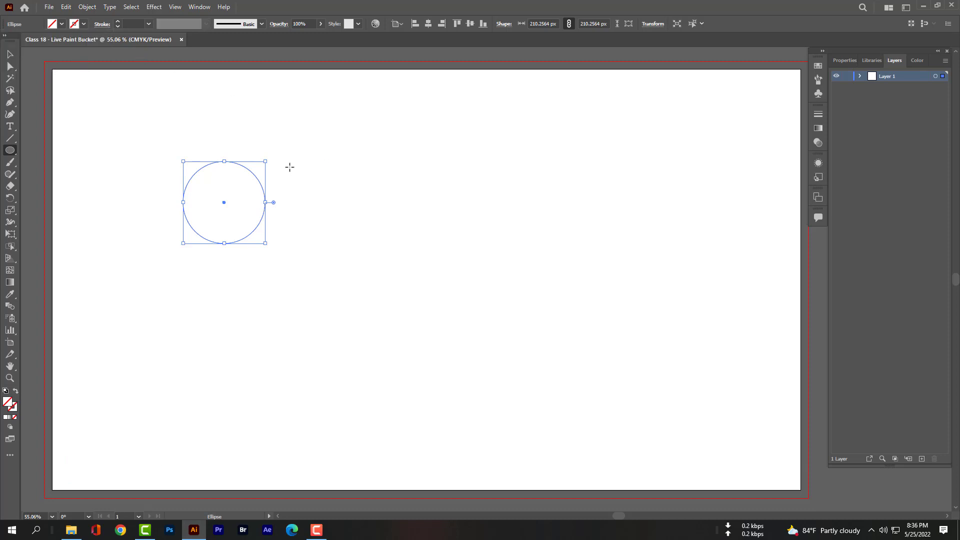
pyautogui.click(9, 55)
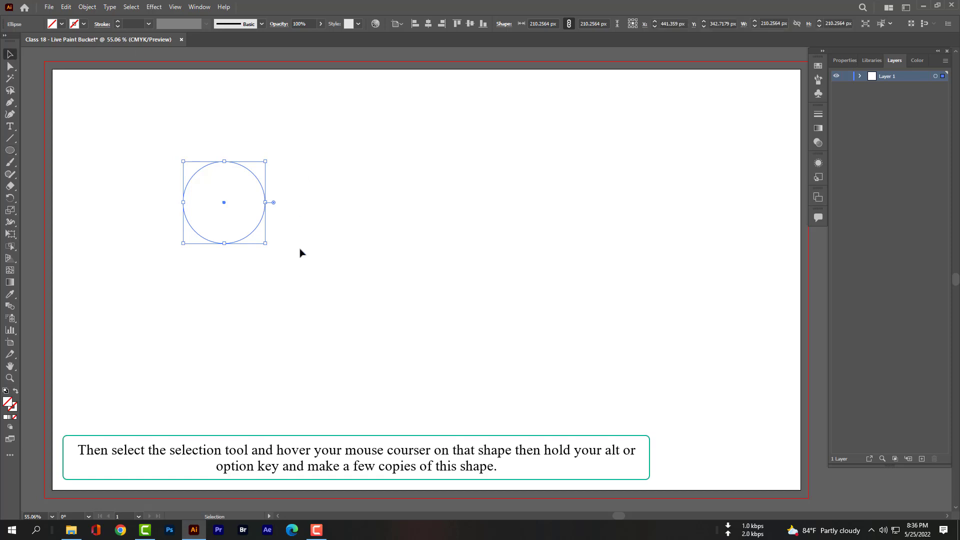
# Alt-drag three overlapping copies of the circle into a row, then select all four circles
pyautogui.moveTo(258, 228); pyautogui.dragTo(276, 232)
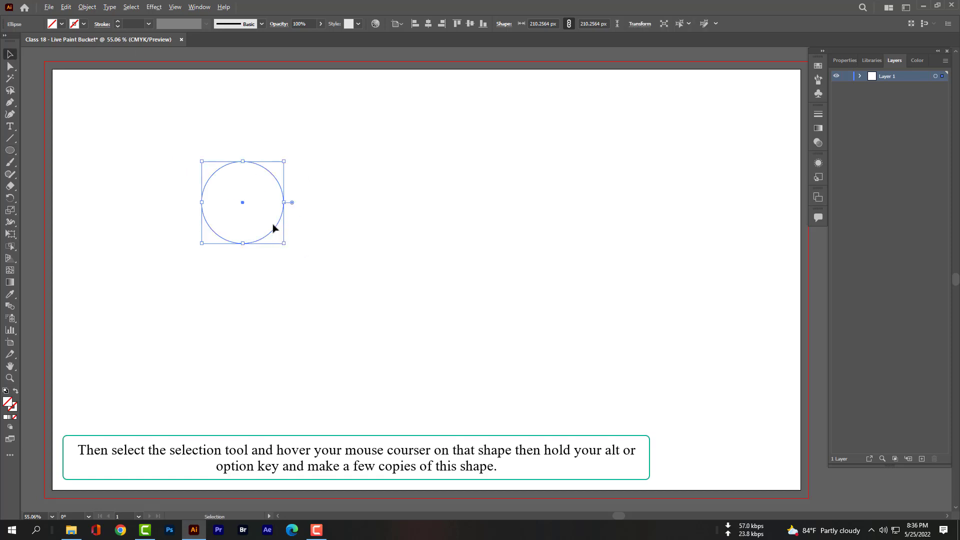
pyautogui.moveTo(280, 221)
pyautogui.mouseDown()
pyautogui.moveTo(316, 221)
pyautogui.moveTo(307, 223)
pyautogui.moveTo(310, 208)
pyautogui.moveTo(270, 208)
pyautogui.mouseUp()
pyautogui.moveTo(236, 178); pyautogui.dragTo(210, 171)
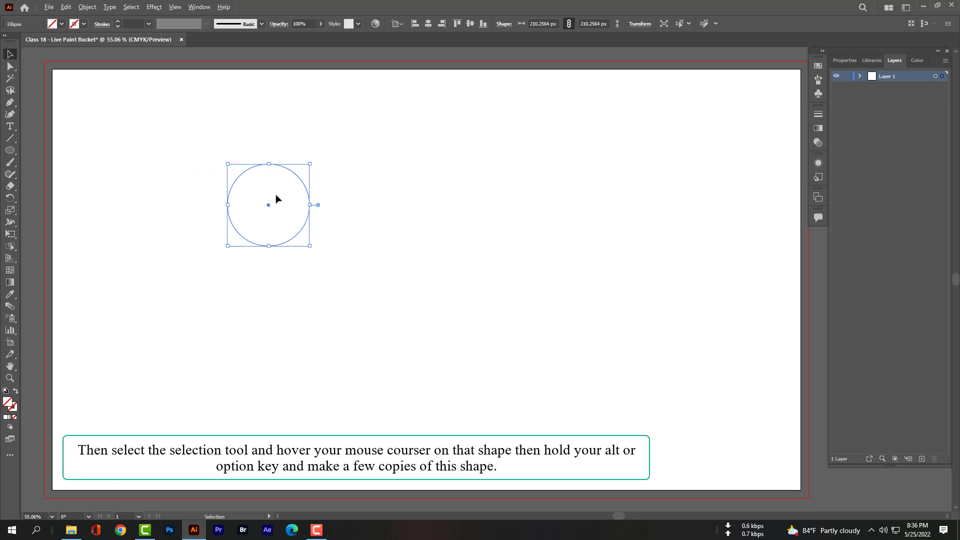
pyautogui.moveTo(310, 210); pyautogui.dragTo(348, 217)
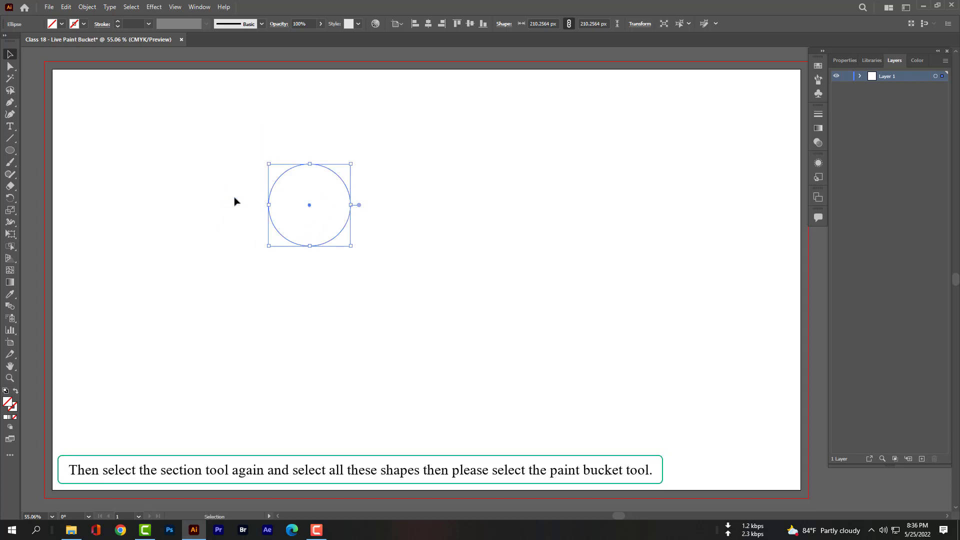
pyautogui.moveTo(89, 104); pyautogui.dragTo(474, 295)
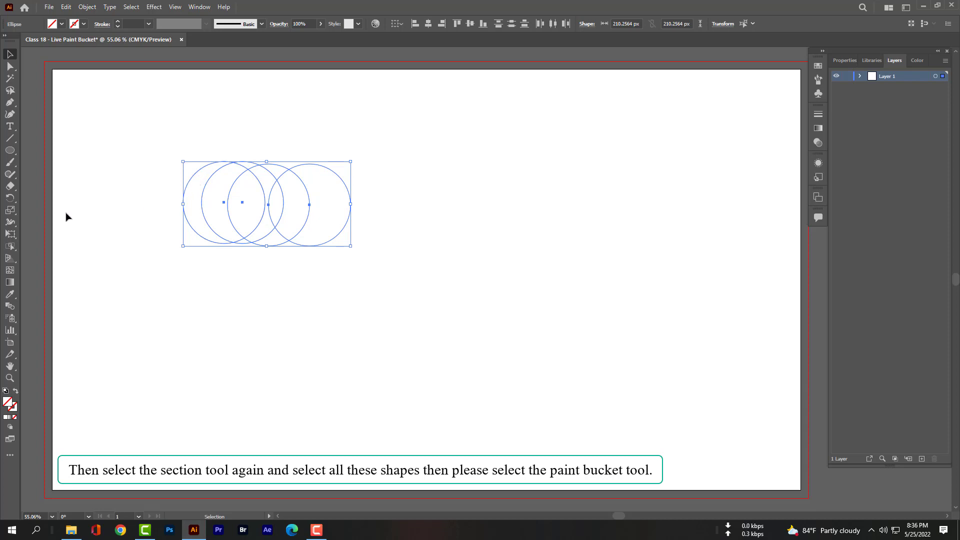
# With the Live Paint Bucket, fill the leftmost and rightmost outer crescents pure red
pyautogui.rightClick(10, 246)
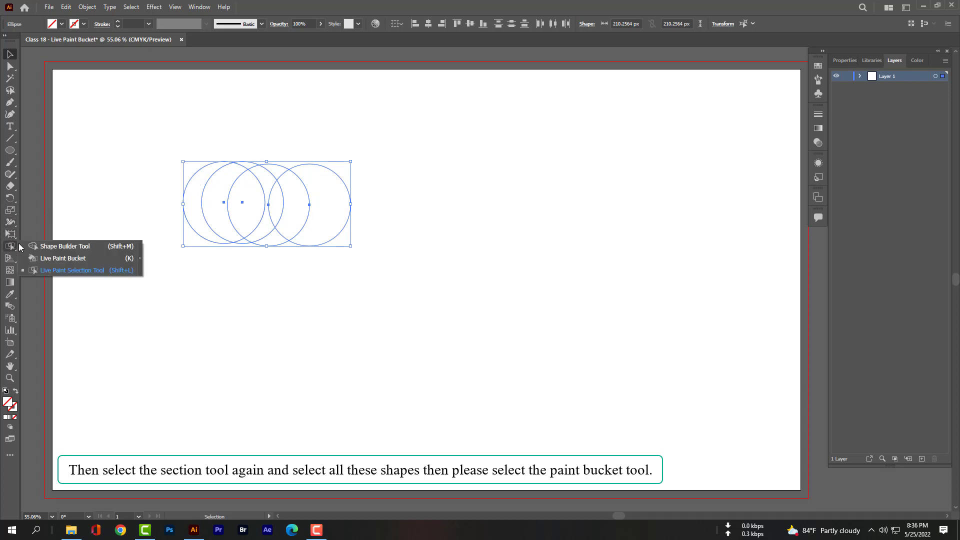
pyautogui.click(49, 259)
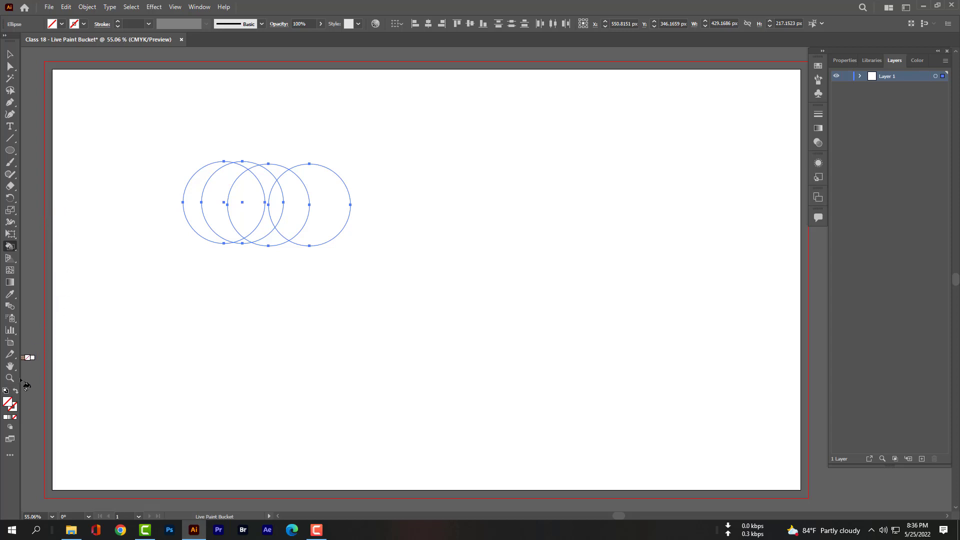
pyautogui.doubleClick(8, 402)
pyautogui.moveTo(382, 331); pyautogui.dragTo(481, 193)
pyautogui.click(585, 202)
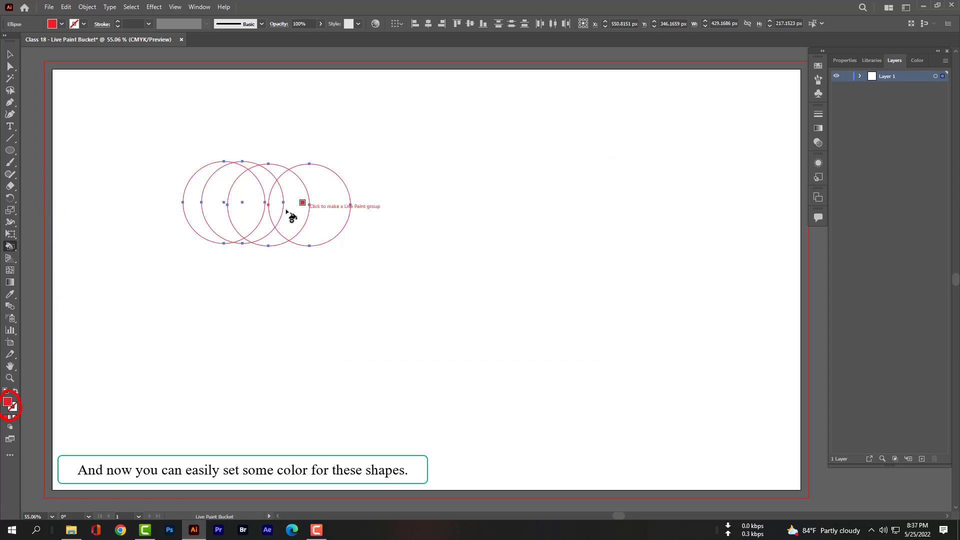
pyautogui.click(196, 199)
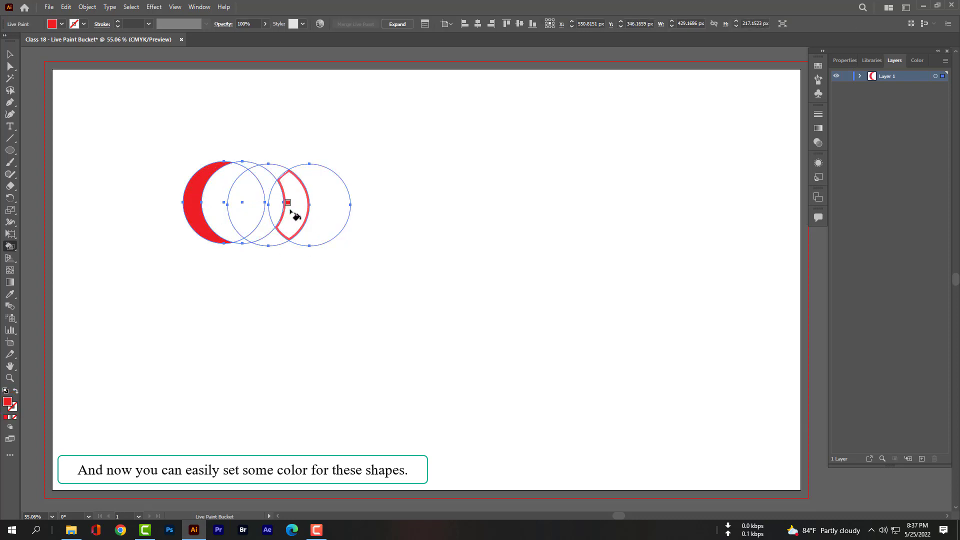
pyautogui.click(328, 211)
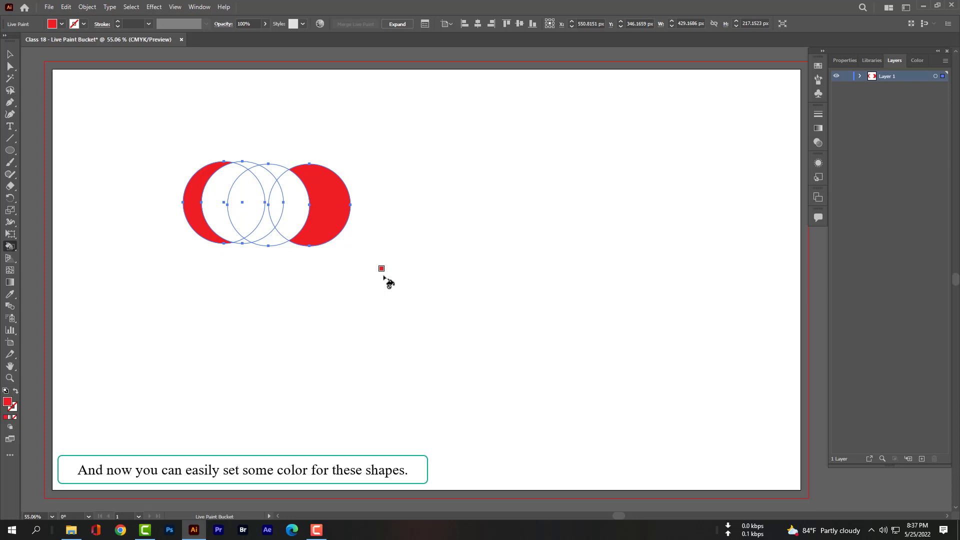
# Fill the lens between the first two circles bright green (#20ff00) and show the group's properties
pyautogui.doubleClick(9, 404)
pyautogui.moveTo(487, 253); pyautogui.dragTo(490, 285)
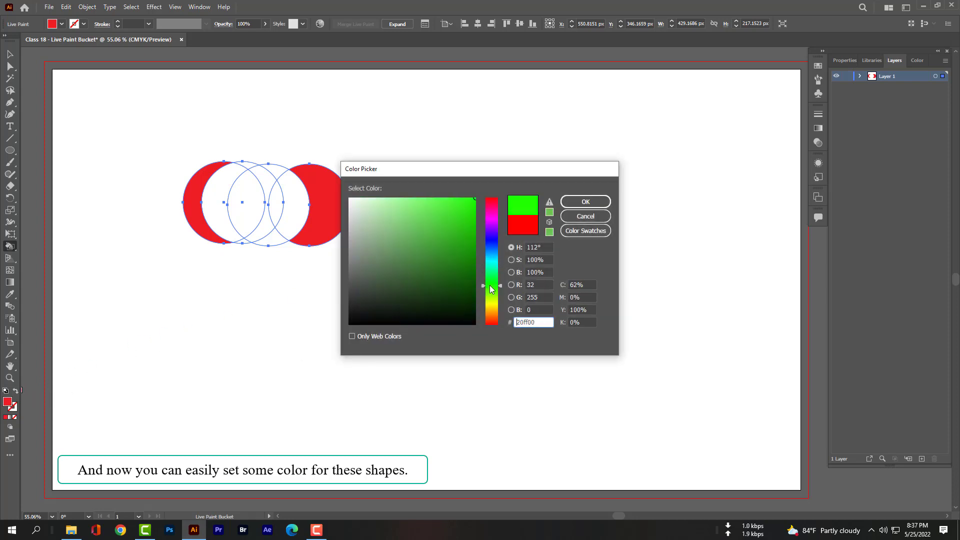
pyautogui.click(586, 201)
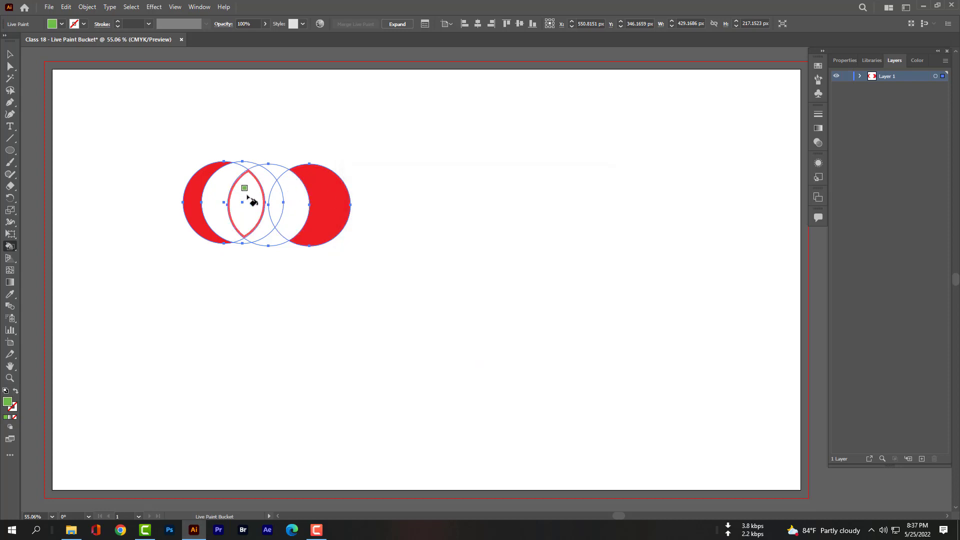
pyautogui.click(252, 201)
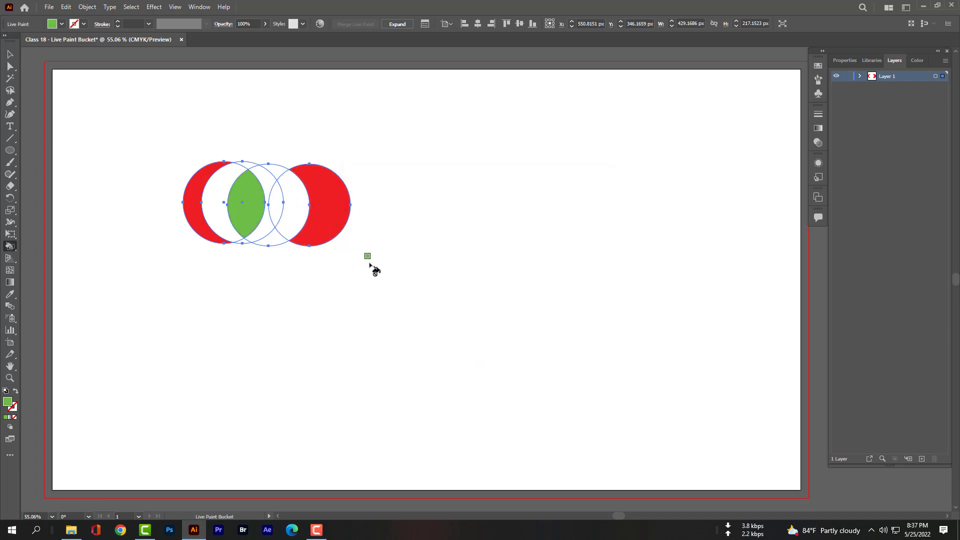
pyautogui.click(845, 60)
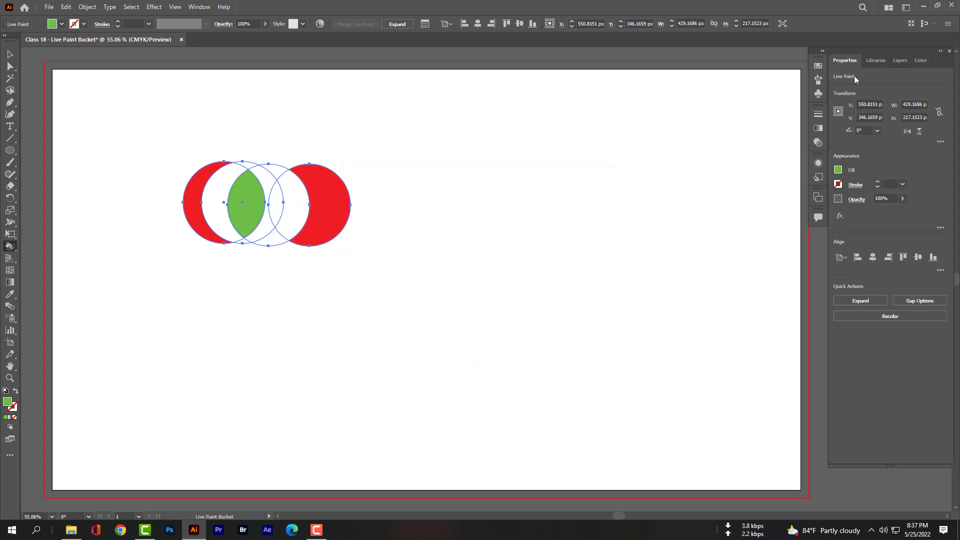
# Paint the crescent beside the green lens and the overlap beside the right red crescent yellow
pyautogui.click(839, 170)
pyautogui.click(764, 205)
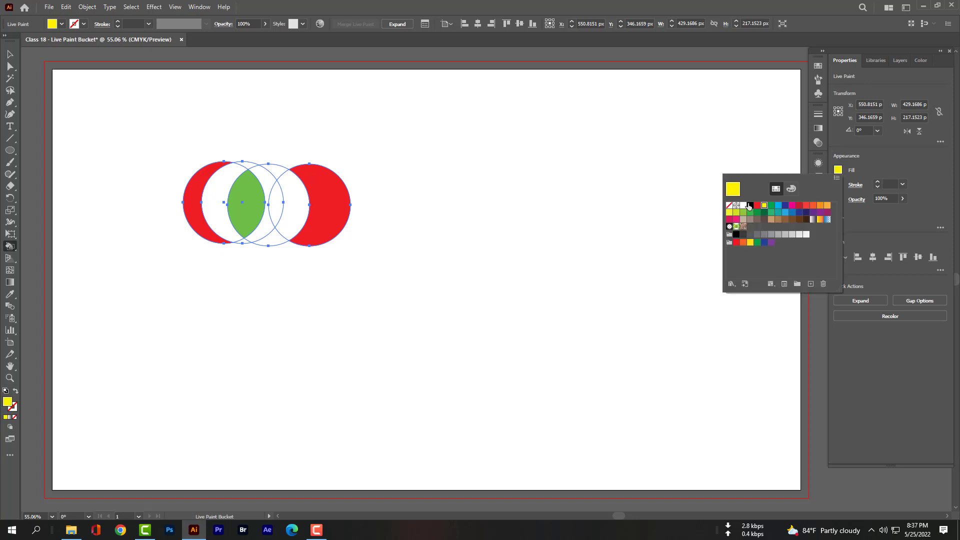
pyautogui.click(213, 194)
pyautogui.click(220, 190)
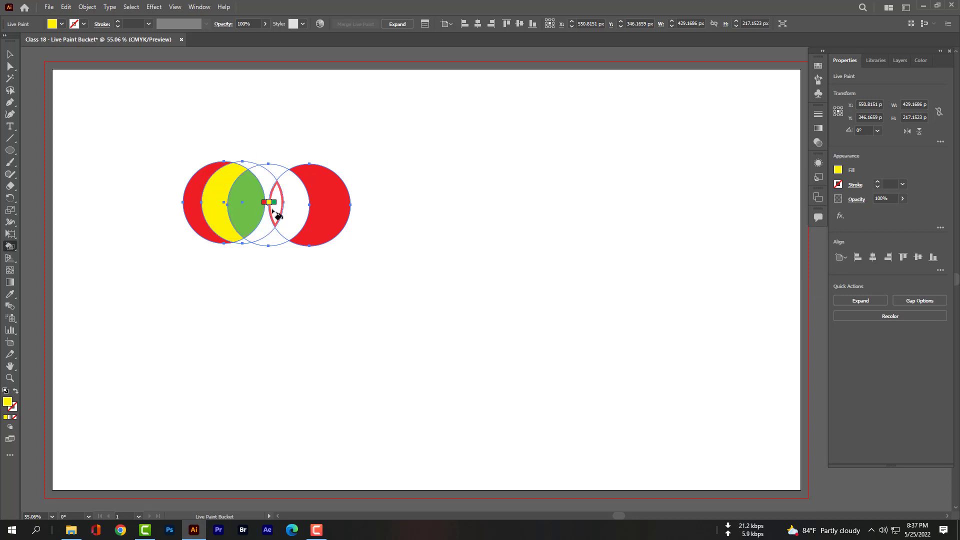
pyautogui.click(298, 208)
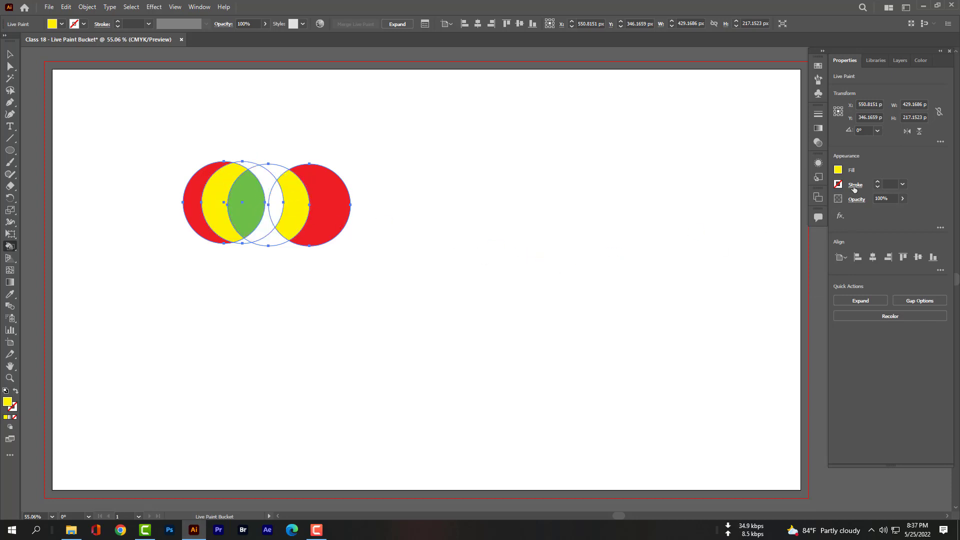
# Paint the lens left of the right yellow area and the small top and bottom slivers green
pyautogui.click(838, 170)
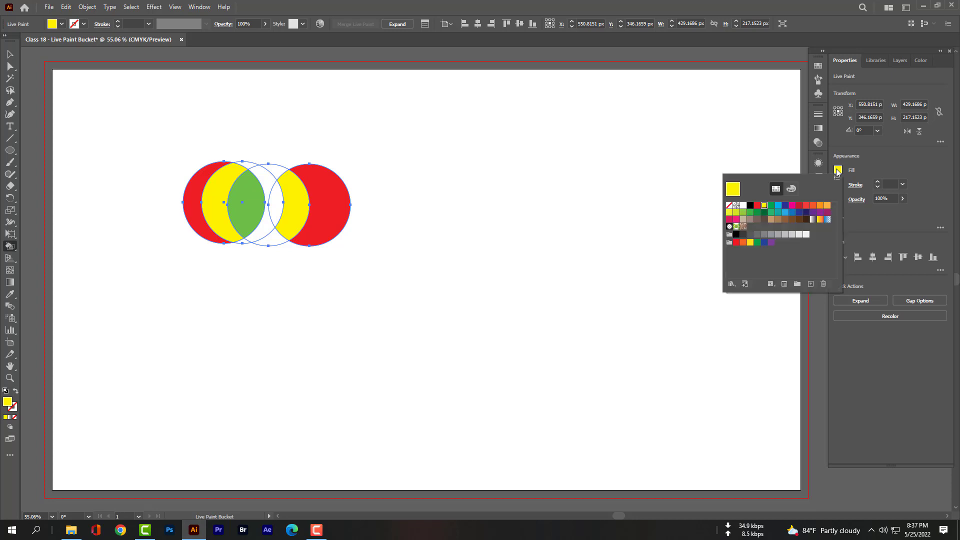
pyautogui.click(770, 205)
pyautogui.click(277, 199)
pyautogui.click(276, 200)
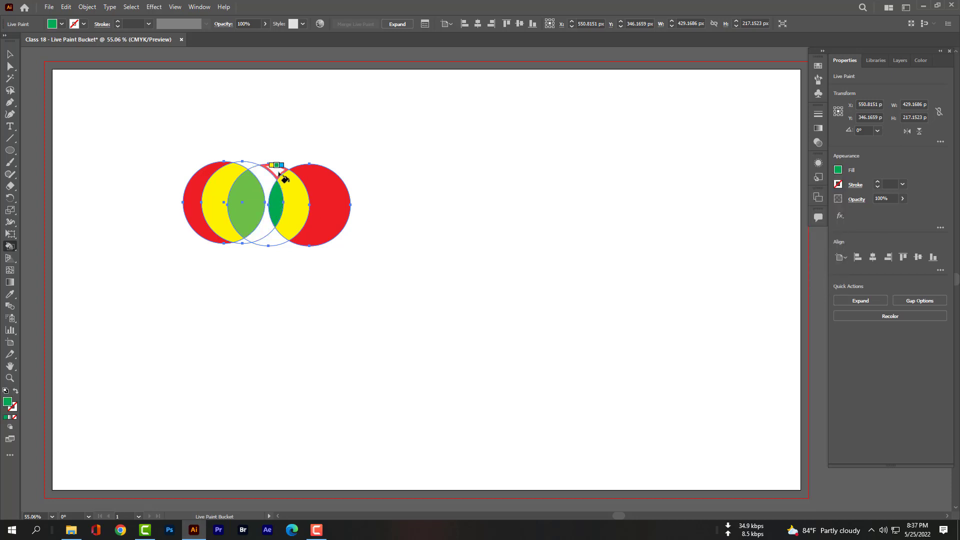
pyautogui.click(279, 174)
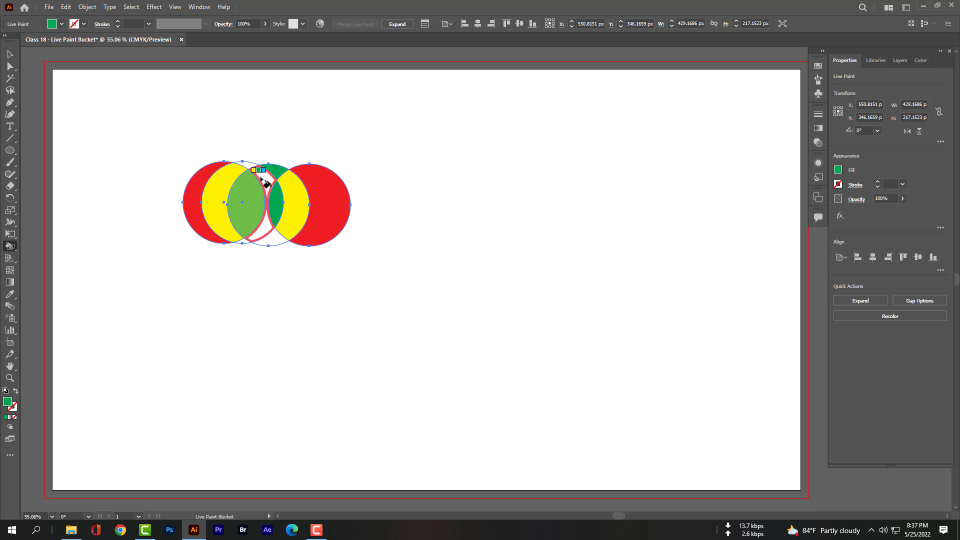
pyautogui.click(249, 165)
pyautogui.click(261, 241)
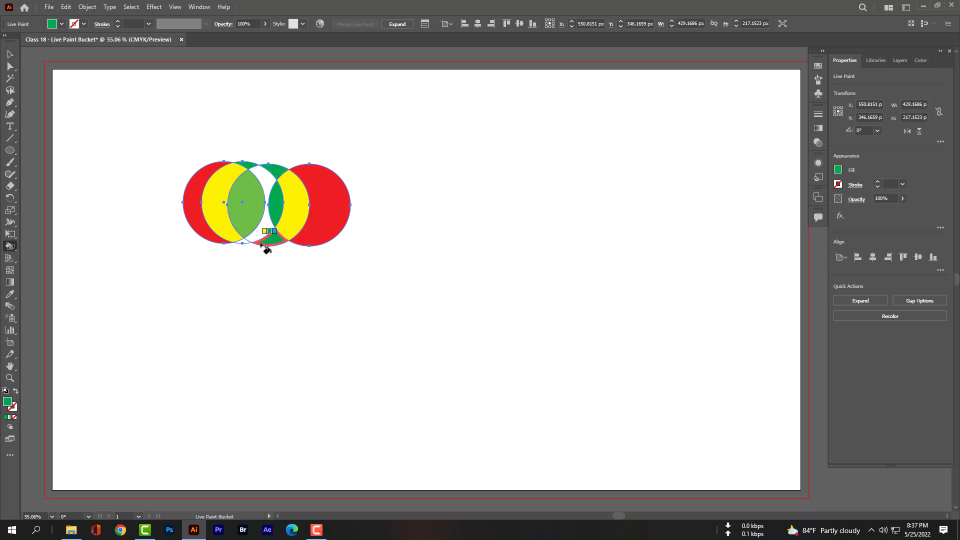
pyautogui.click(244, 242)
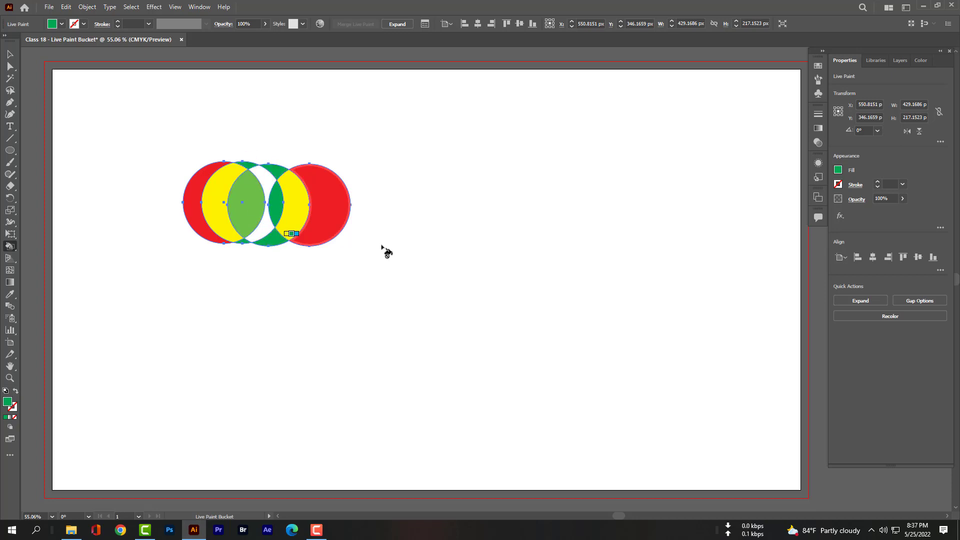
# Fill the central lens between the circles dark blue and clear the selection
pyautogui.click(839, 170)
pyautogui.click(785, 205)
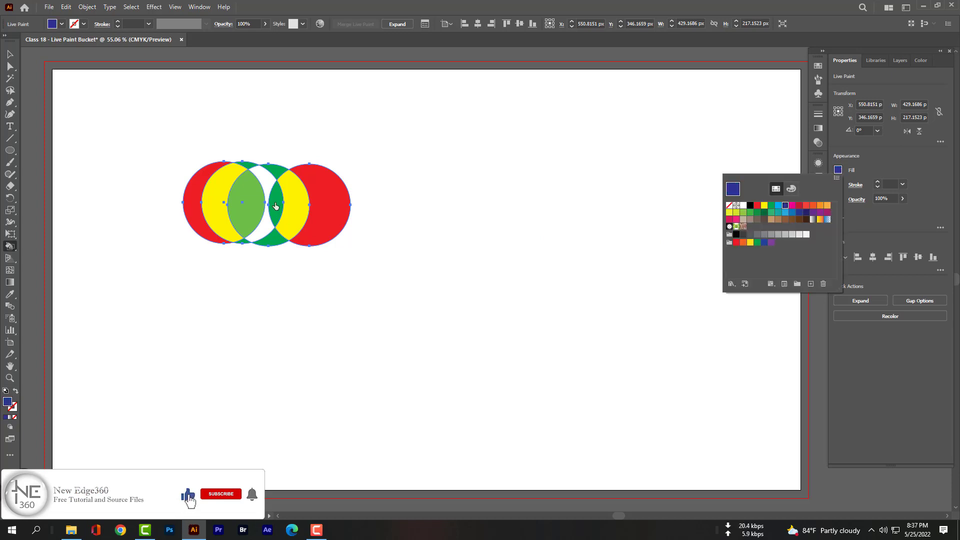
pyautogui.click(235, 202)
pyautogui.click(259, 202)
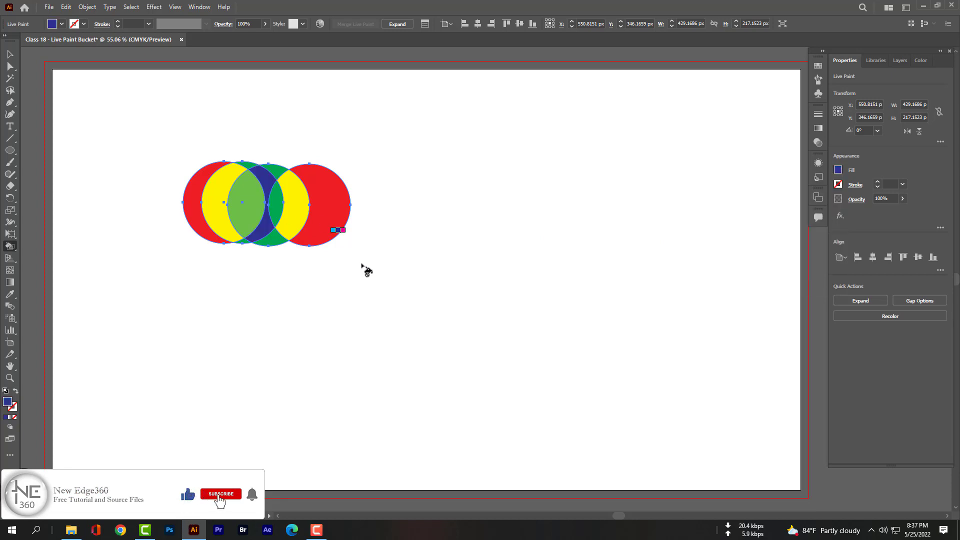
pyautogui.click(10, 54)
pyautogui.click(281, 275)
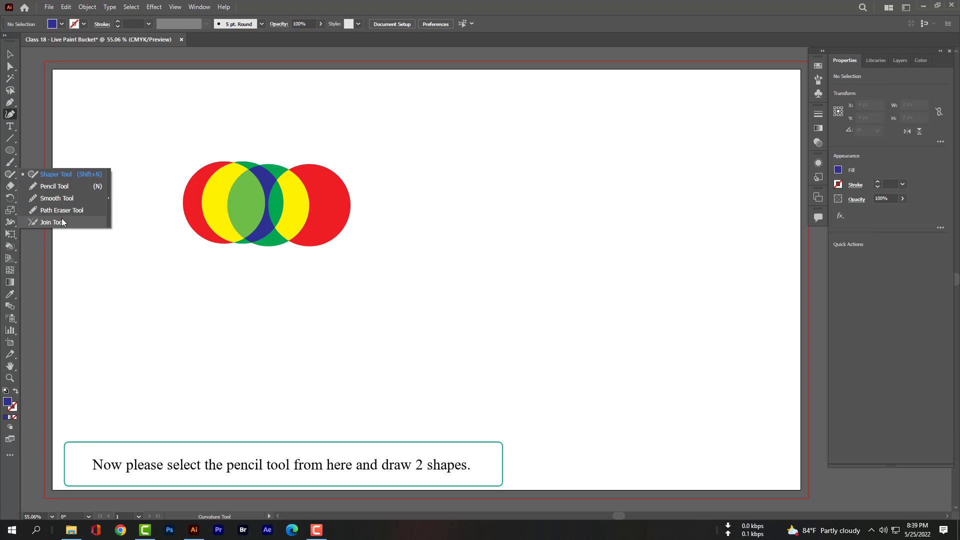
# Draw two overlapping freehand loops with the Pencil tool right of the circles and select both
pyautogui.click(12, 175)
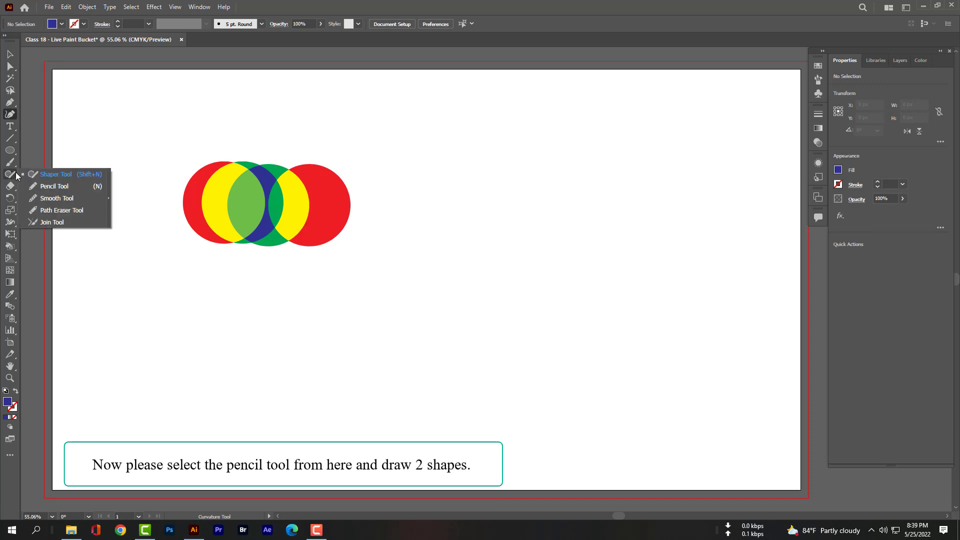
pyautogui.click(52, 186)
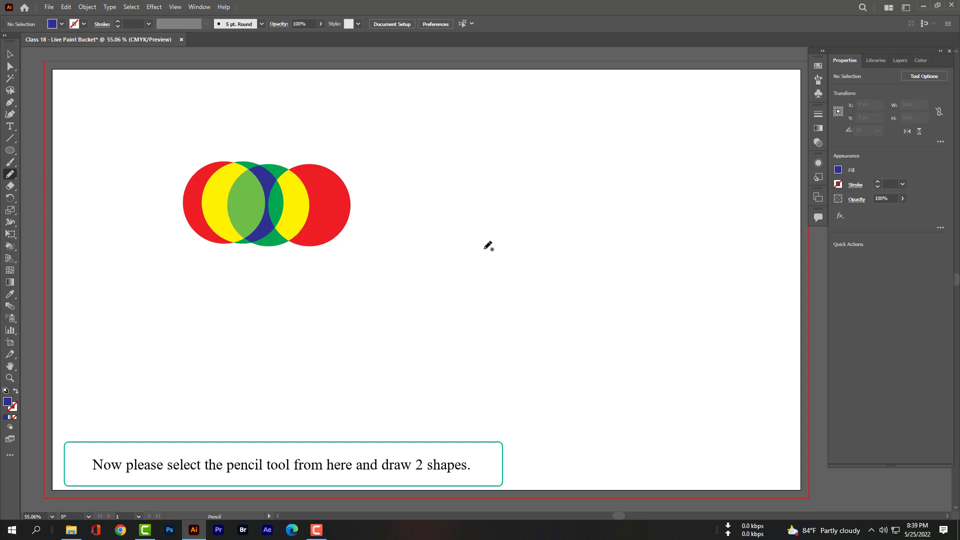
pyautogui.moveTo(485, 248)
pyautogui.mouseDown()
pyautogui.moveTo(498, 193)
pyautogui.moveTo(557, 182)
pyautogui.moveTo(567, 229)
pyautogui.moveTo(535, 260)
pyautogui.moveTo(487, 247)
pyautogui.mouseUp()
pyautogui.moveTo(553, 226)
pyautogui.mouseDown()
pyautogui.moveTo(590, 196)
pyautogui.moveTo(640, 219)
pyautogui.moveTo(614, 270)
pyautogui.moveTo(580, 271)
pyautogui.moveTo(544, 226)
pyautogui.mouseUp()
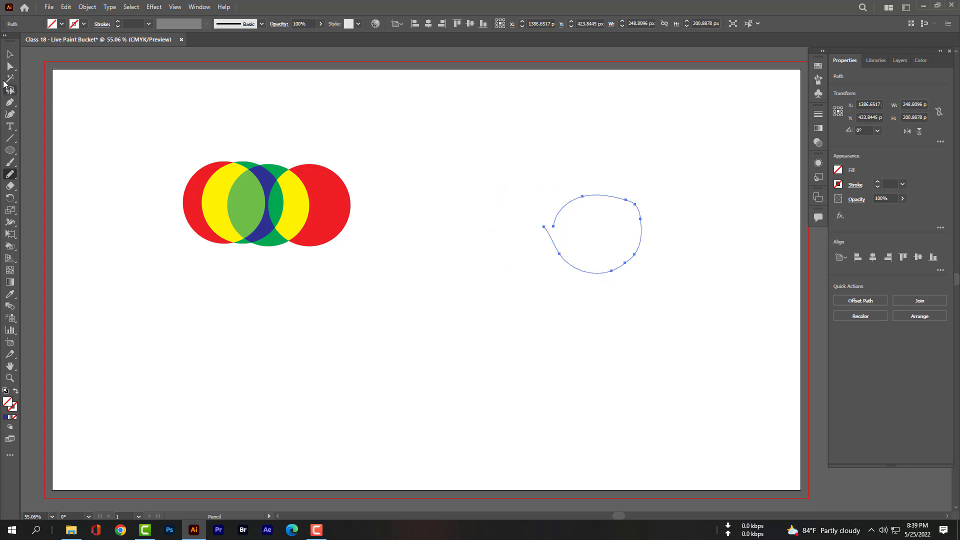
pyautogui.click(10, 53)
pyautogui.moveTo(440, 173); pyautogui.dragTo(696, 332)
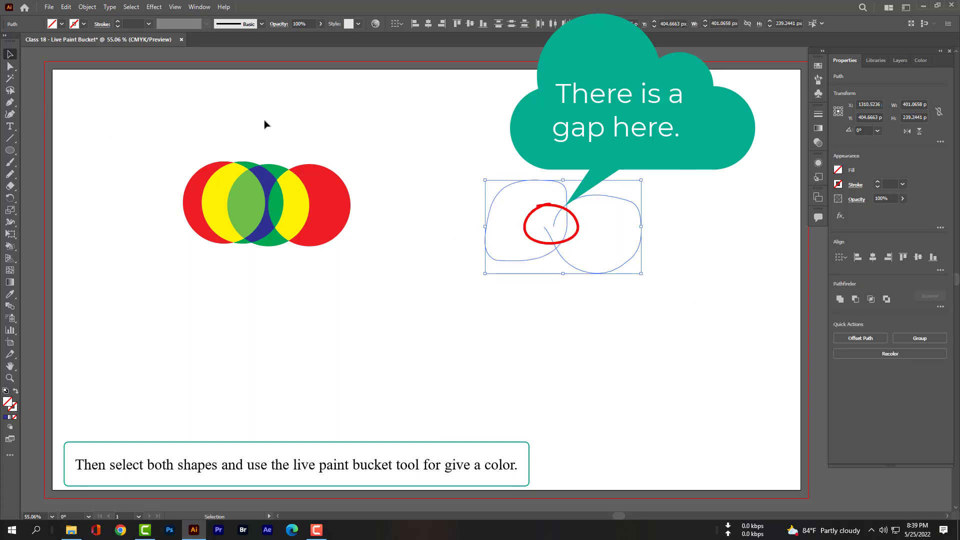
# Fill both freehand shapes red by sampling the circles' red with Live Paint Selection
pyautogui.click(10, 246)
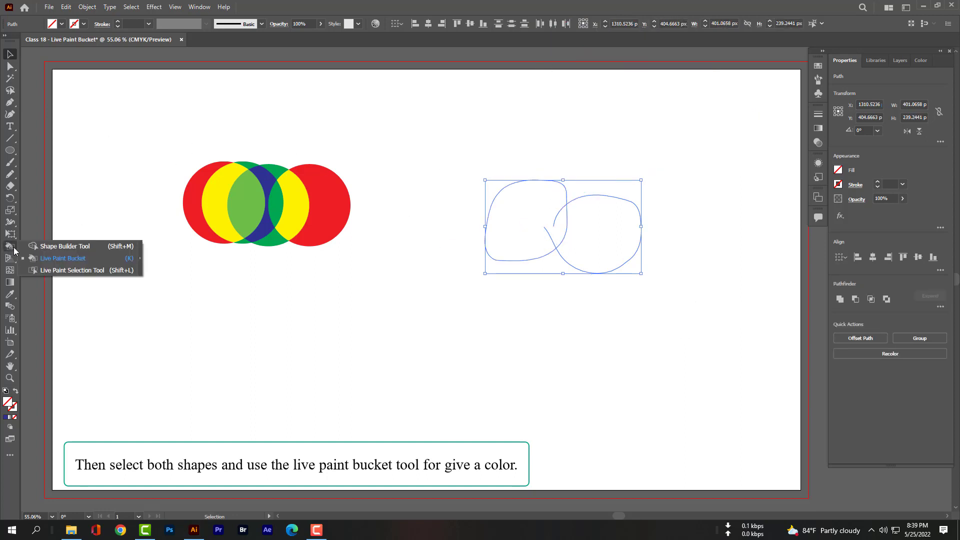
pyautogui.click(55, 270)
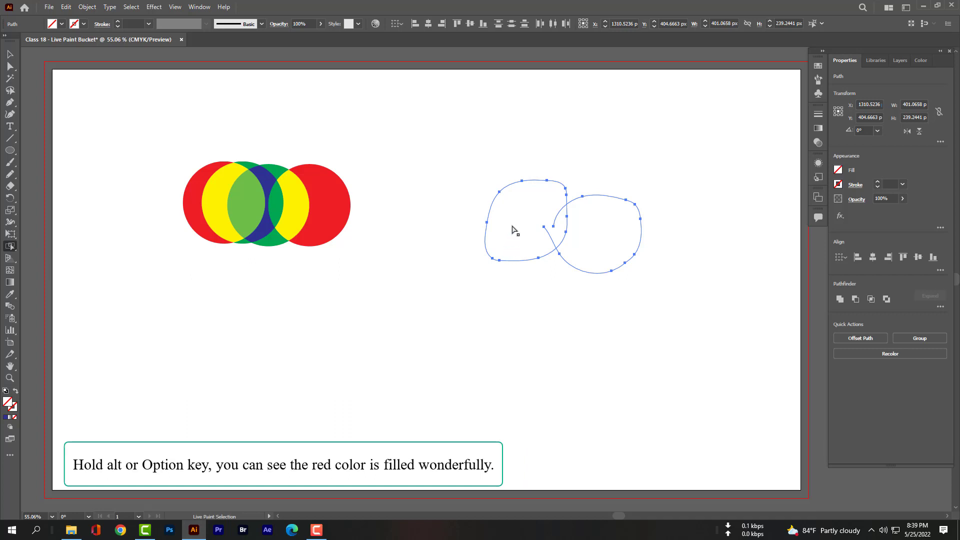
pyautogui.keyDown('alt'); pyautogui.click(339, 204); pyautogui.keyUp('alt')
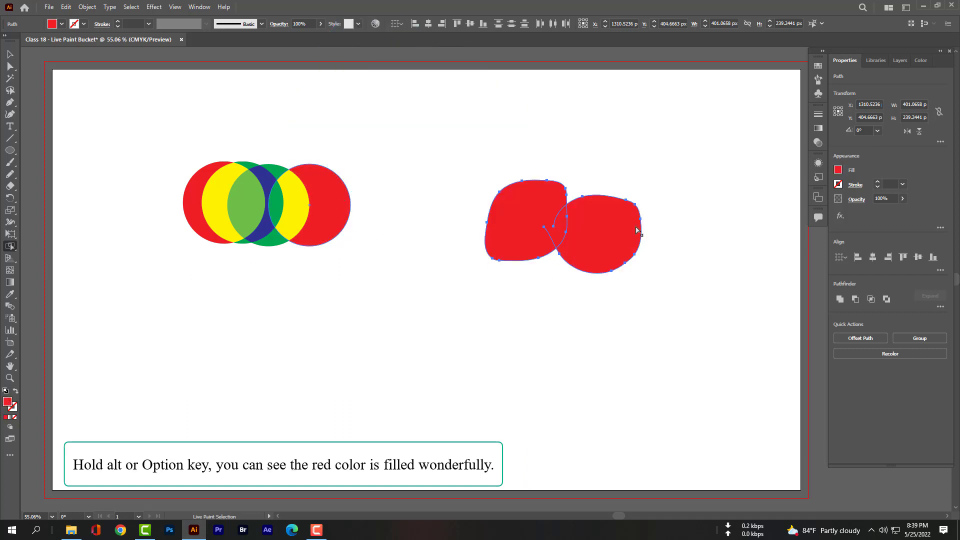
# Recolour the left freehand shape with the green sampled from the lens, then reselect both shapes
pyautogui.click(10, 54)
pyautogui.moveTo(453, 144); pyautogui.dragTo(530, 278)
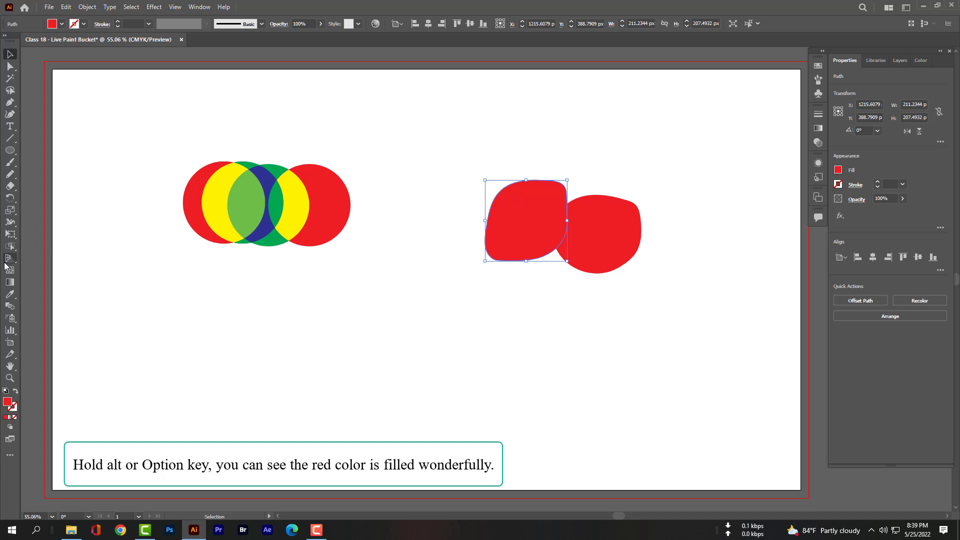
pyautogui.moveTo(10, 247); pyautogui.dragTo(45, 268)
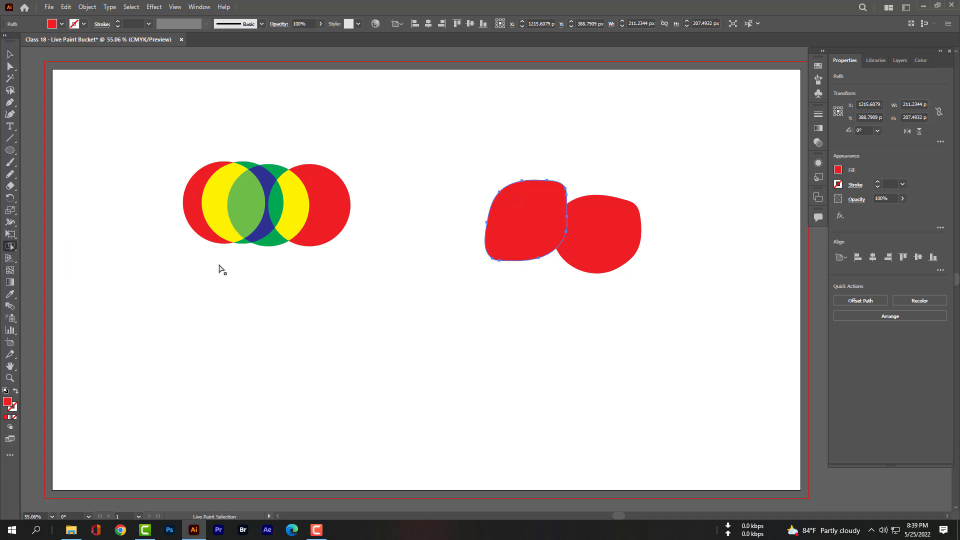
pyautogui.click(257, 200)
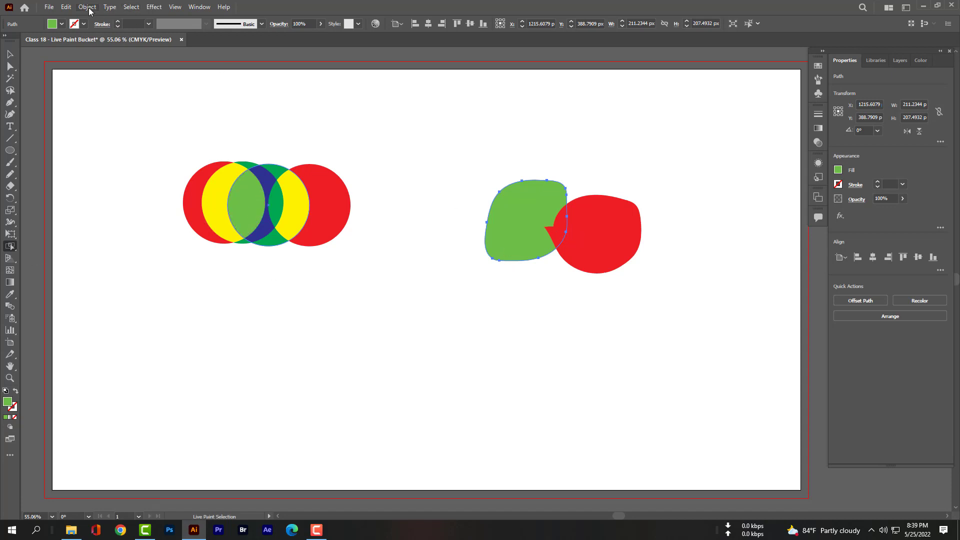
pyautogui.click(10, 54)
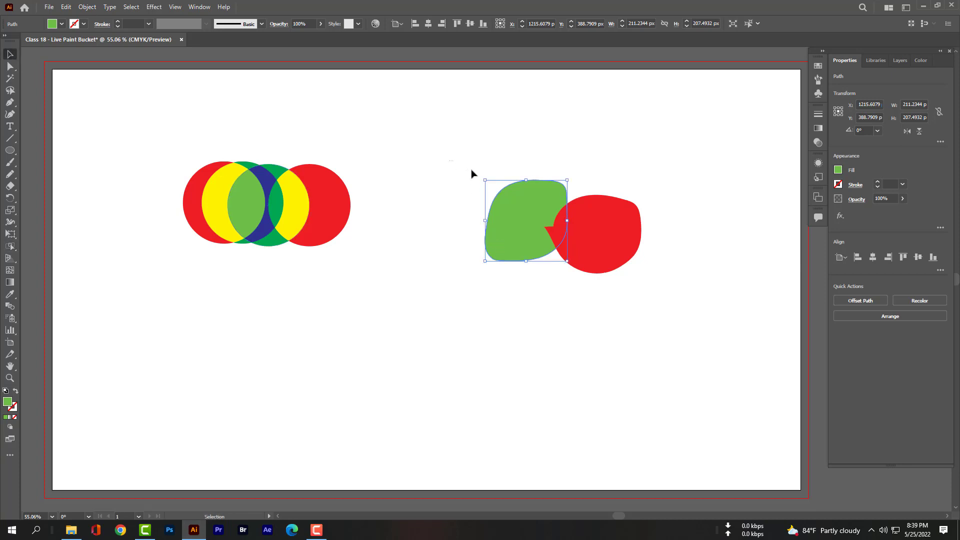
pyautogui.moveTo(472, 174); pyautogui.dragTo(743, 344)
# Turn on Live Paint gap detection with paint stopping at Large Gaps, saved as default
pyautogui.click(87, 8)
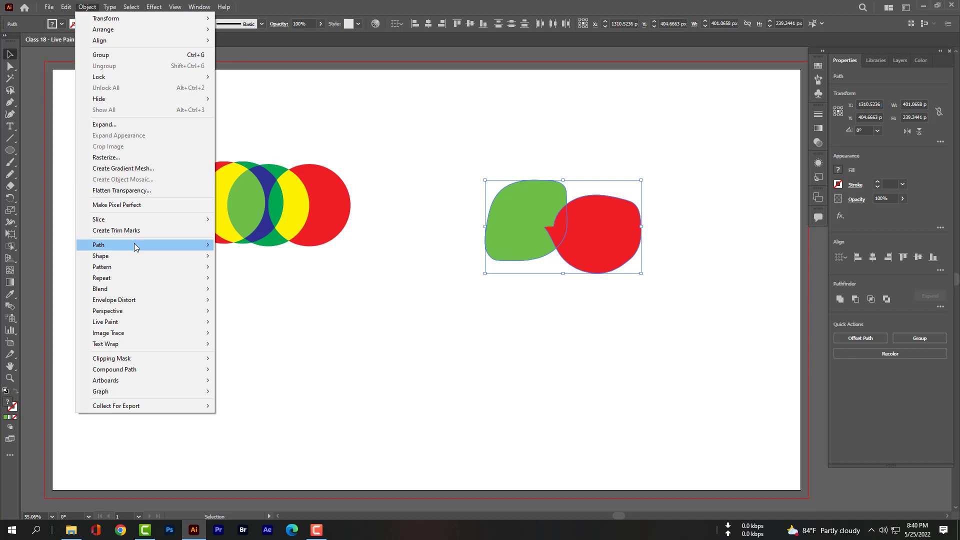
pyautogui.moveTo(134, 268)
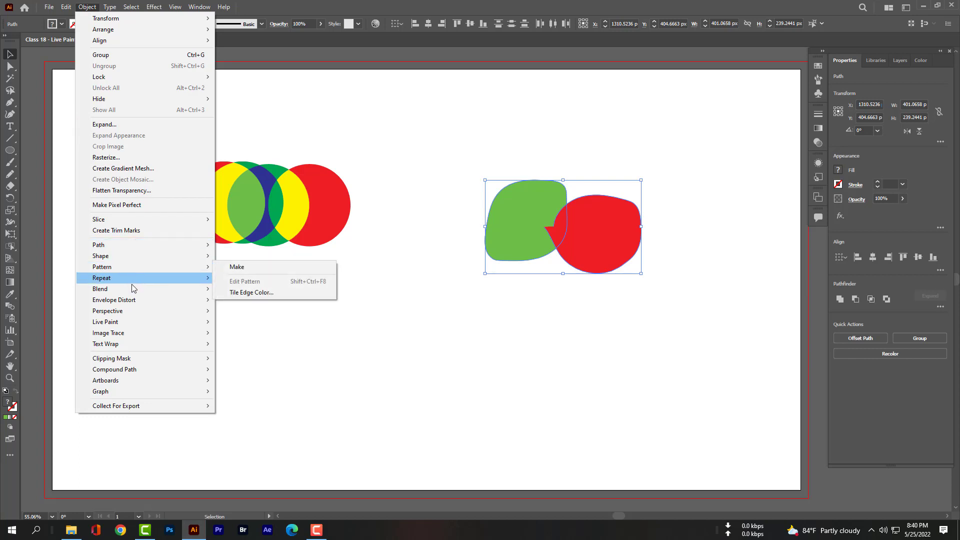
pyautogui.moveTo(205, 323)
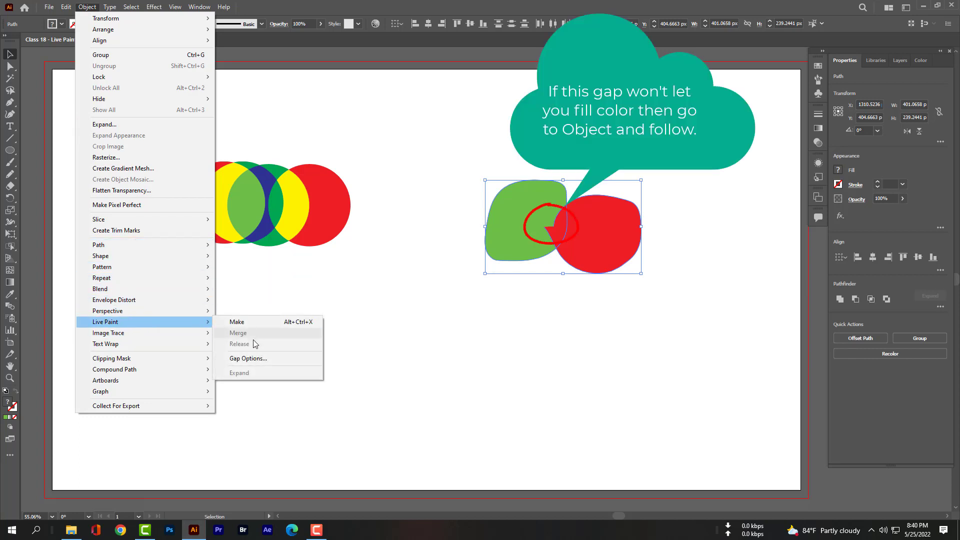
pyautogui.click(250, 359)
pyautogui.click(395, 202)
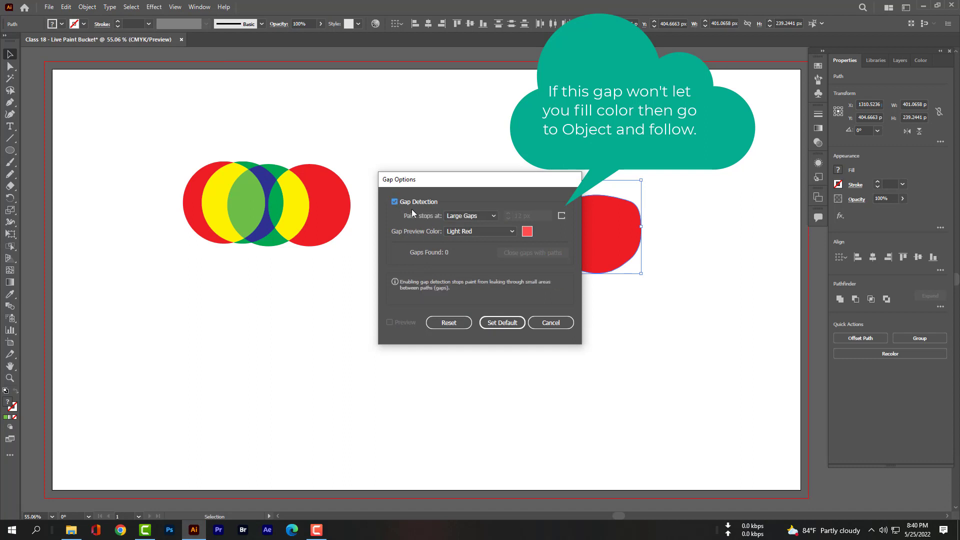
pyautogui.click(493, 216)
pyautogui.click(484, 253)
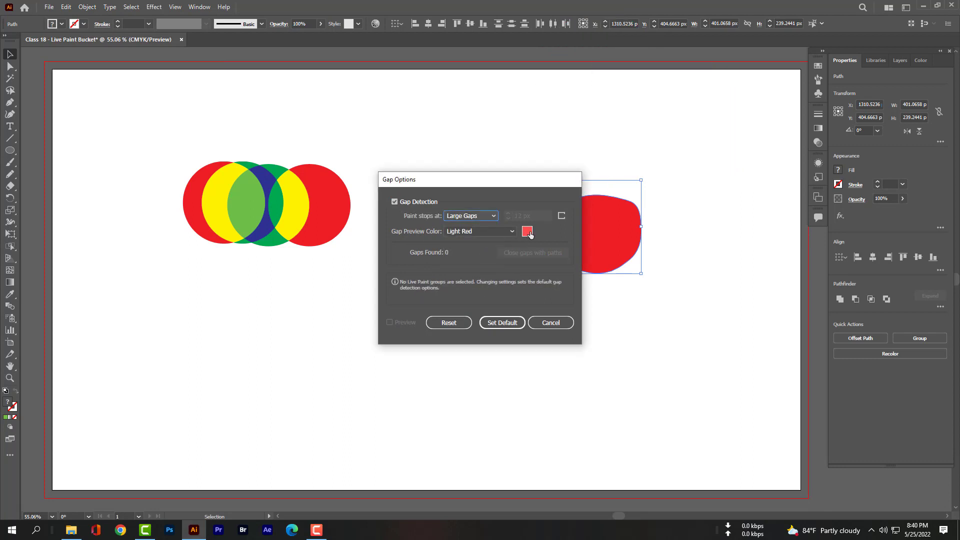
pyautogui.click(501, 322)
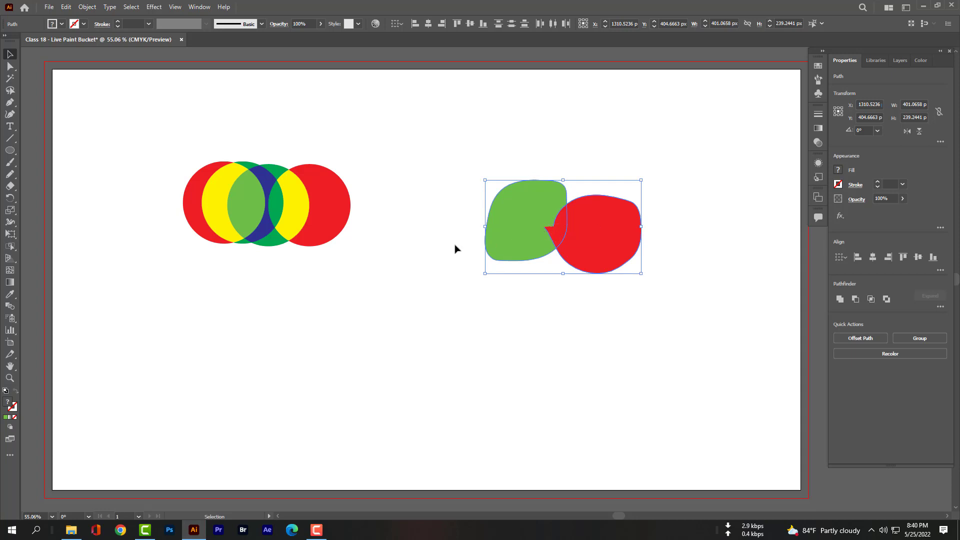
# Make the two freehand shapes a Live Paint group and fill the wedge between them yellow
pyautogui.click(9, 246)
pyautogui.click(32, 257)
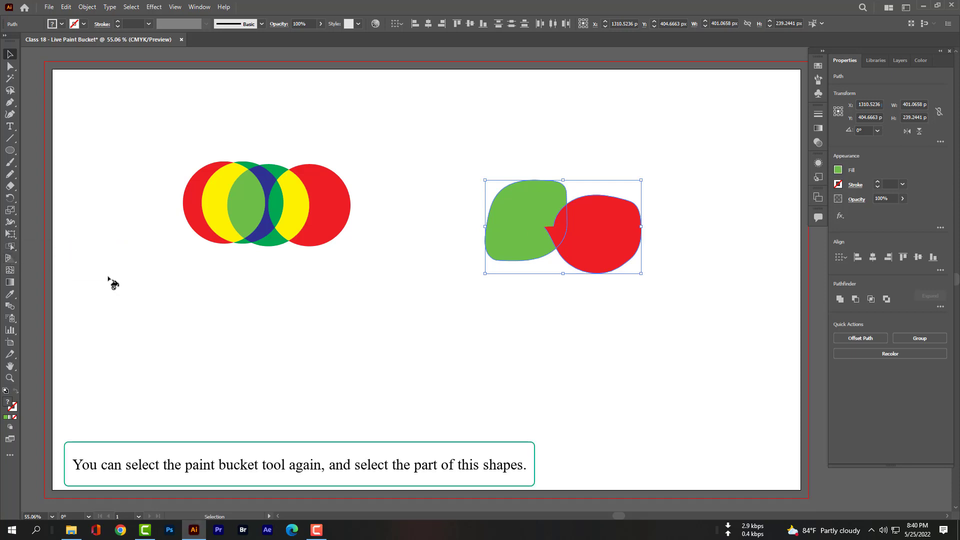
pyautogui.click(563, 231)
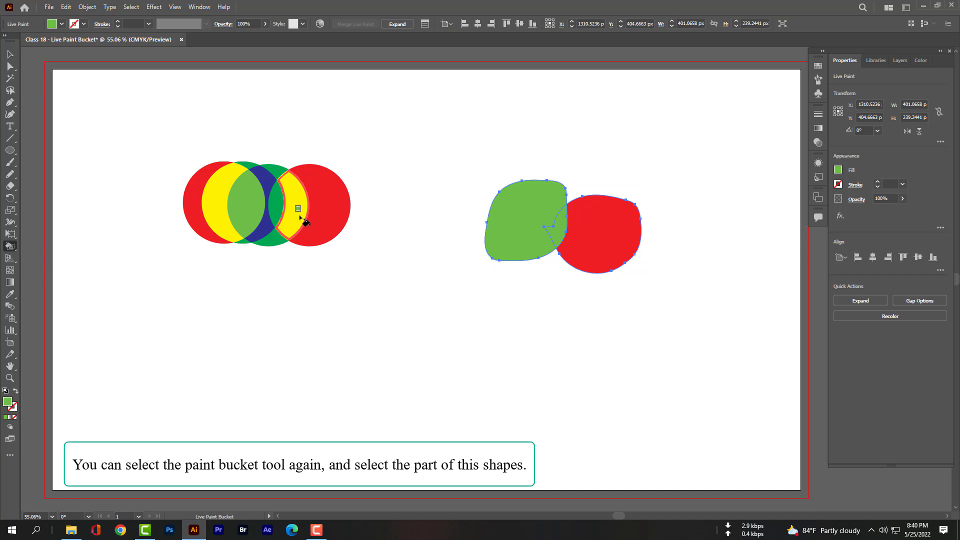
pyautogui.click(559, 228)
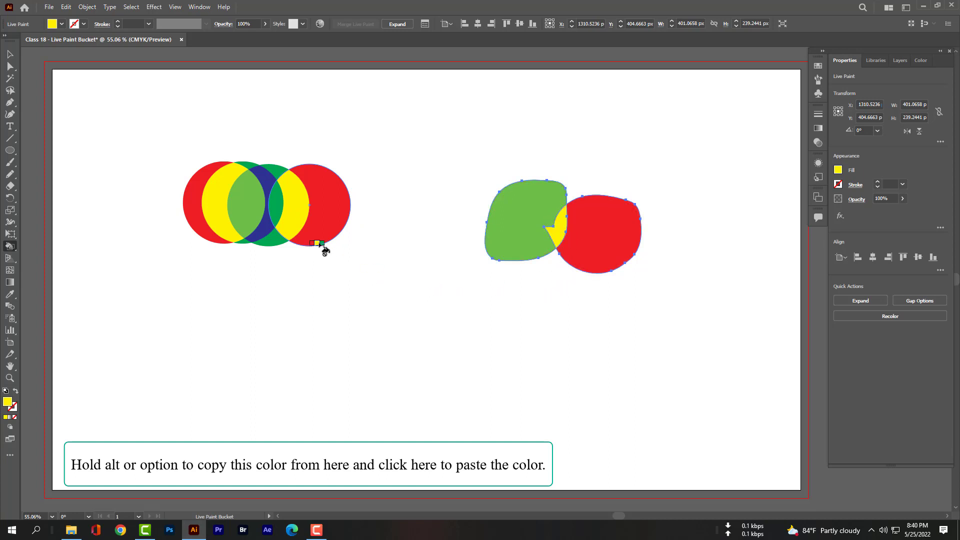
# Sample dark blue from the blue lens and recolor the wedge dark blue
pyautogui.moveTo(9, 246); pyautogui.dragTo(65, 257)
pyautogui.keyDown('alt'); pyautogui.click(269, 179); pyautogui.keyUp('alt')
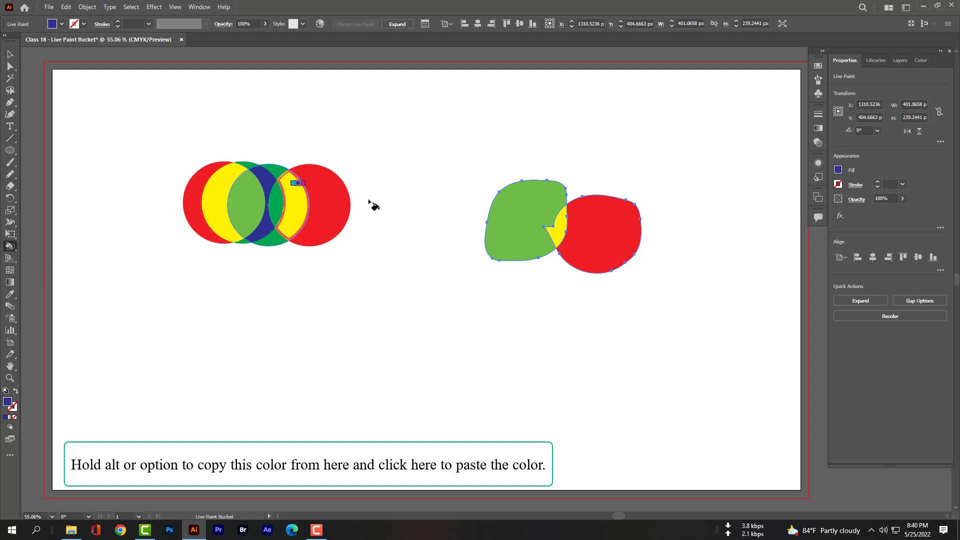
pyautogui.click(561, 227)
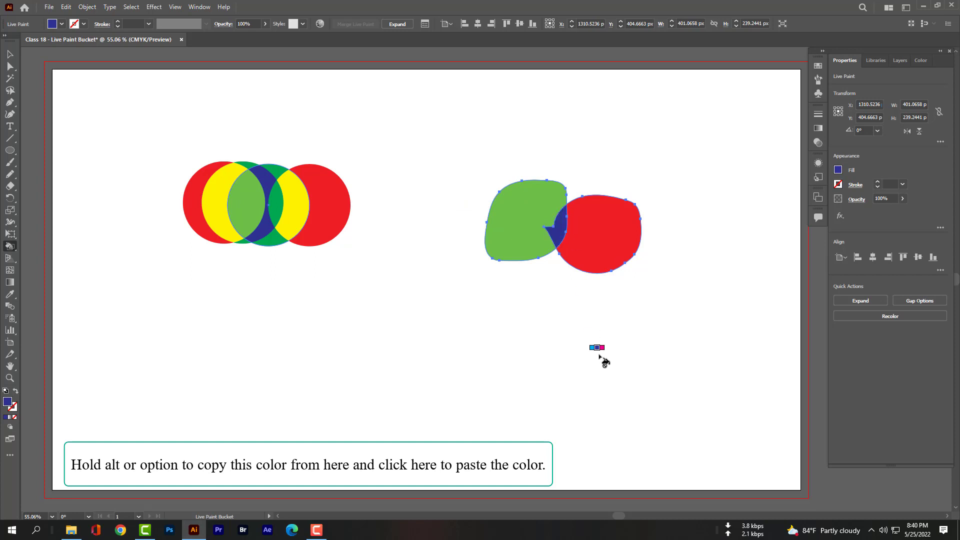